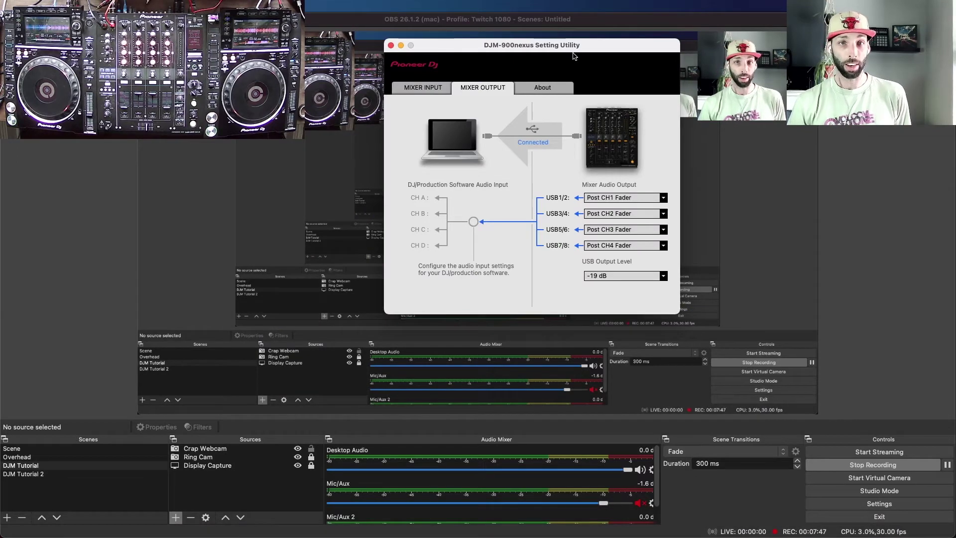
# Step: Review the USB1/2 output options, keep Post CH1 Fader, and set the USB7/8 mixer audio output to MIC
pyautogui.moveTo(565, 46); pyautogui.dragTo(550, 40)
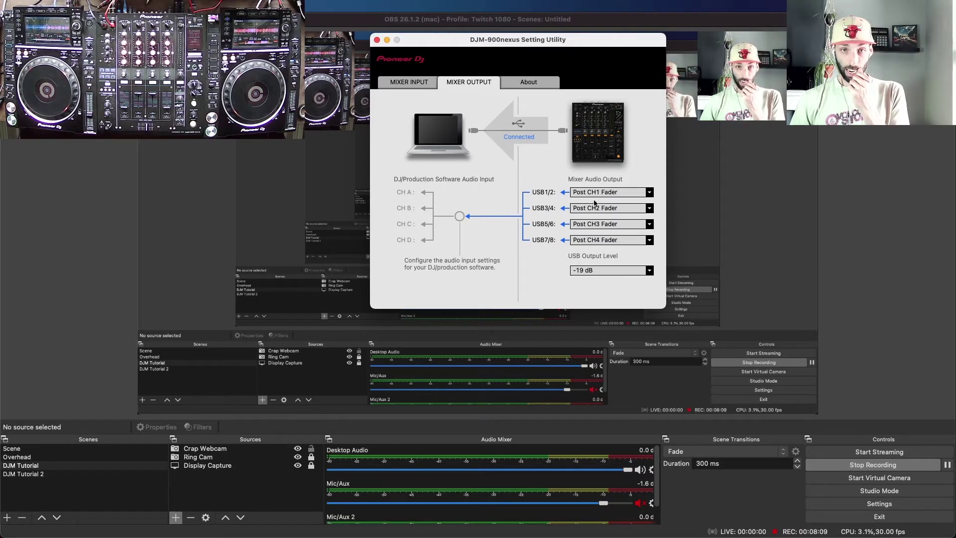
pyautogui.click(608, 193)
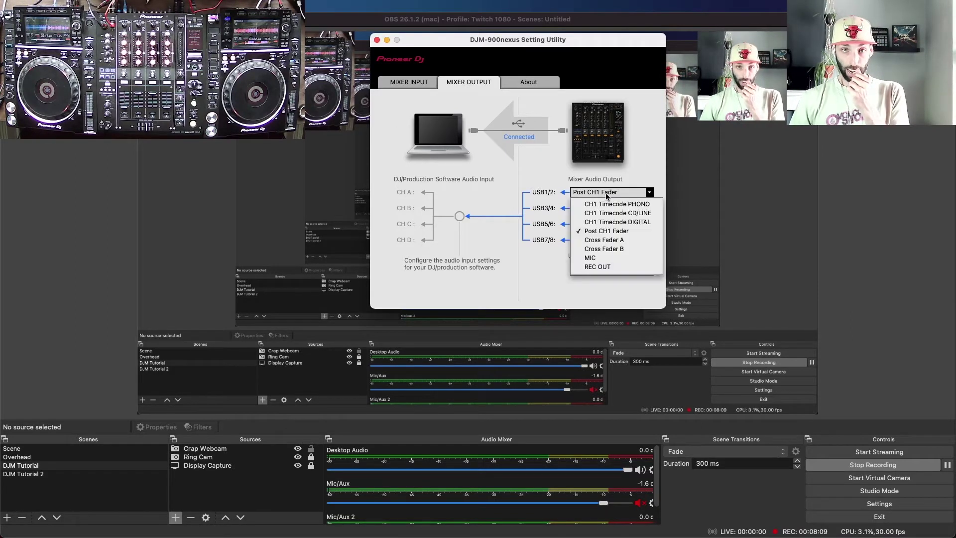
pyautogui.click(599, 232)
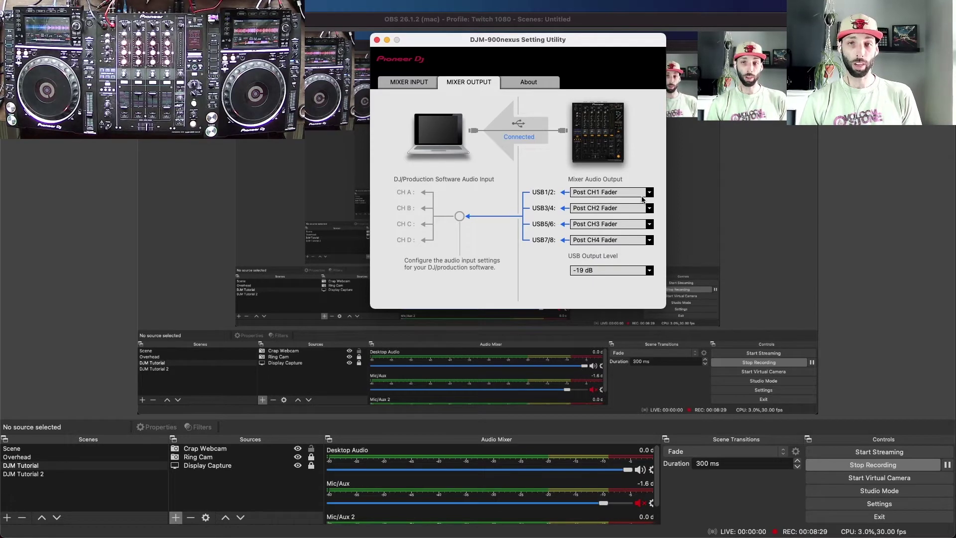
pyautogui.click(599, 240)
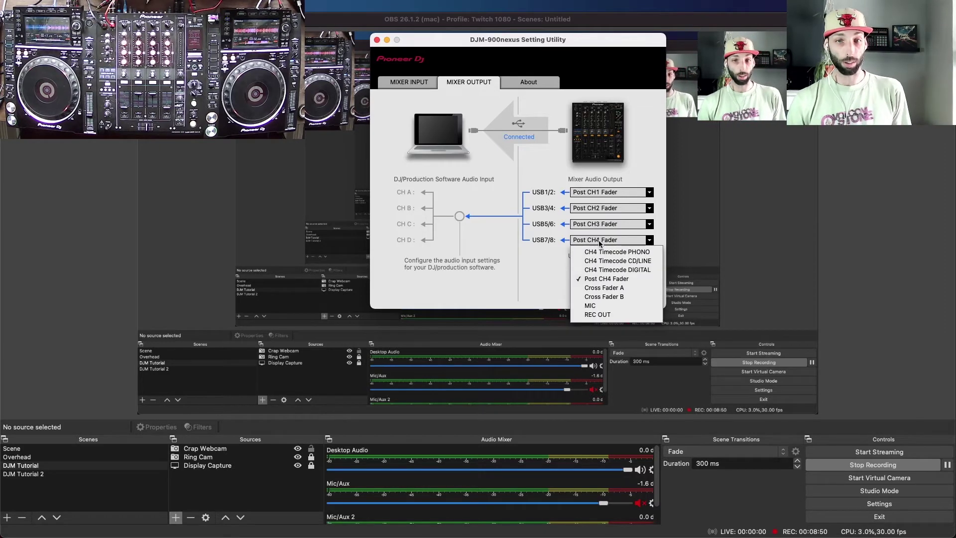
pyautogui.click(610, 305)
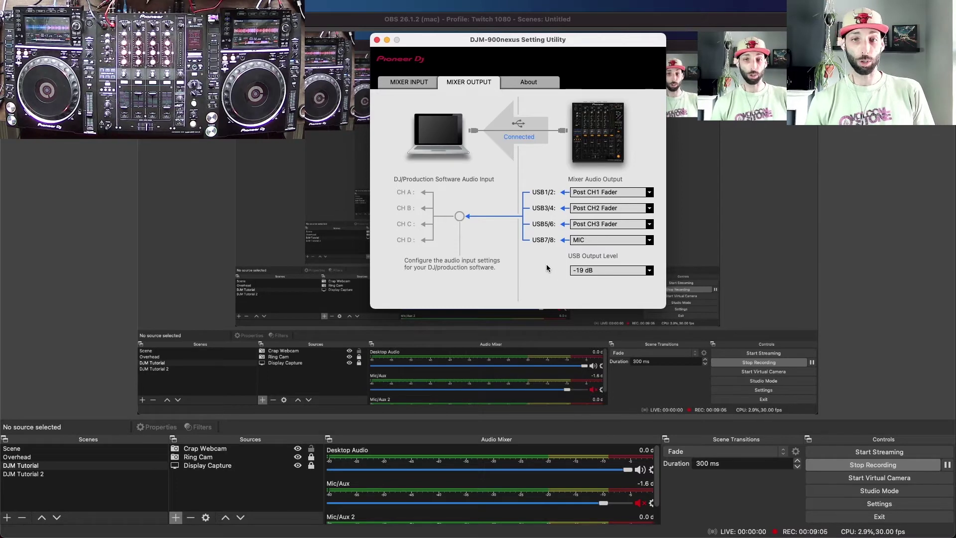
# Step: Set USB1/2 to CH1 Timecode PHONO, USB3/4 to CH2 Timecode CD/LINE, USB5/6 to CH3 Timecode CD/LINE and USB7/8 to REC OUT
pyautogui.click(649, 193)
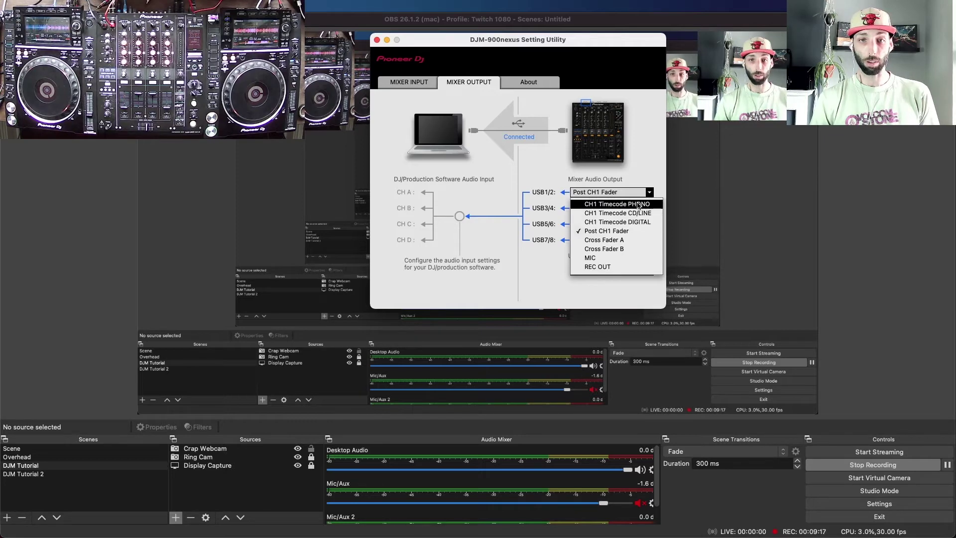
pyautogui.click(638, 204)
pyautogui.click(625, 209)
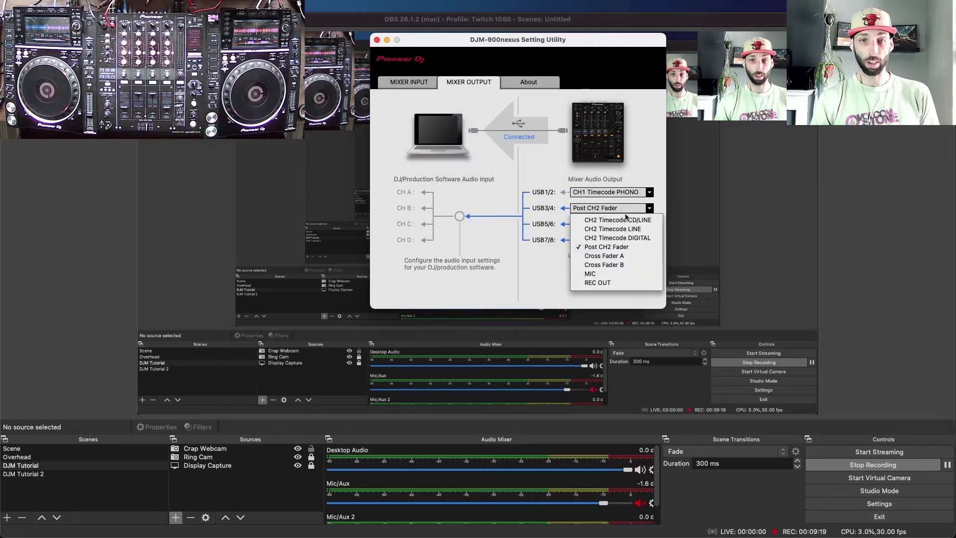
pyautogui.click(626, 221)
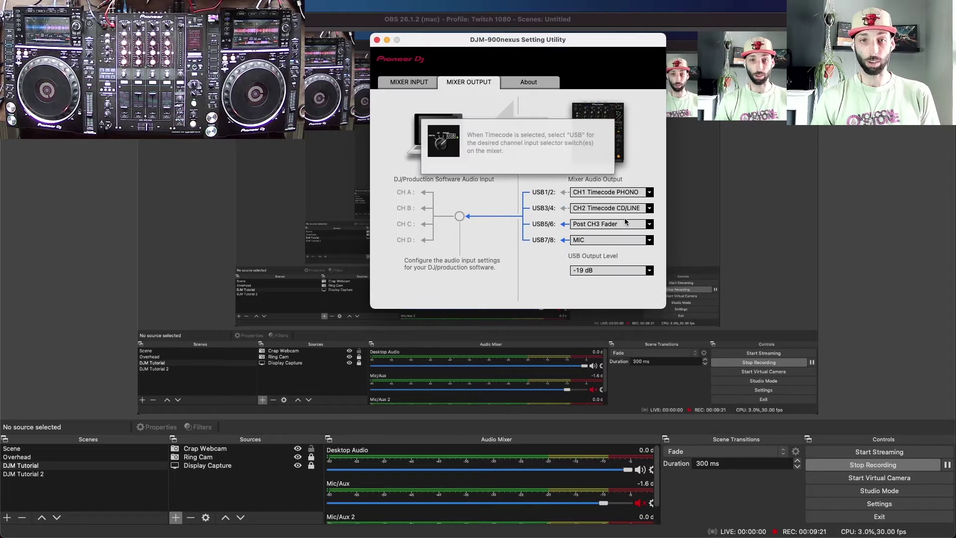
pyautogui.click(619, 224)
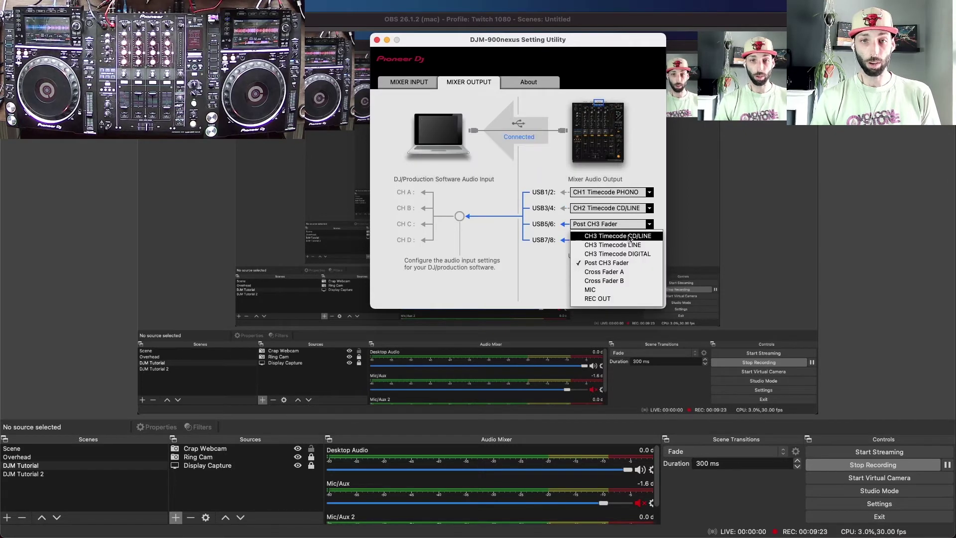
pyautogui.click(624, 236)
pyautogui.click(598, 241)
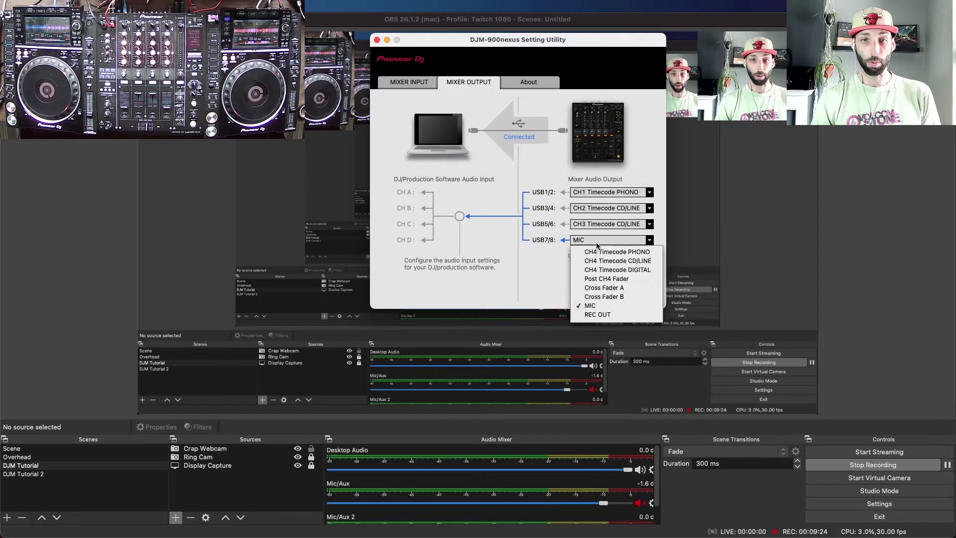
pyautogui.click(601, 315)
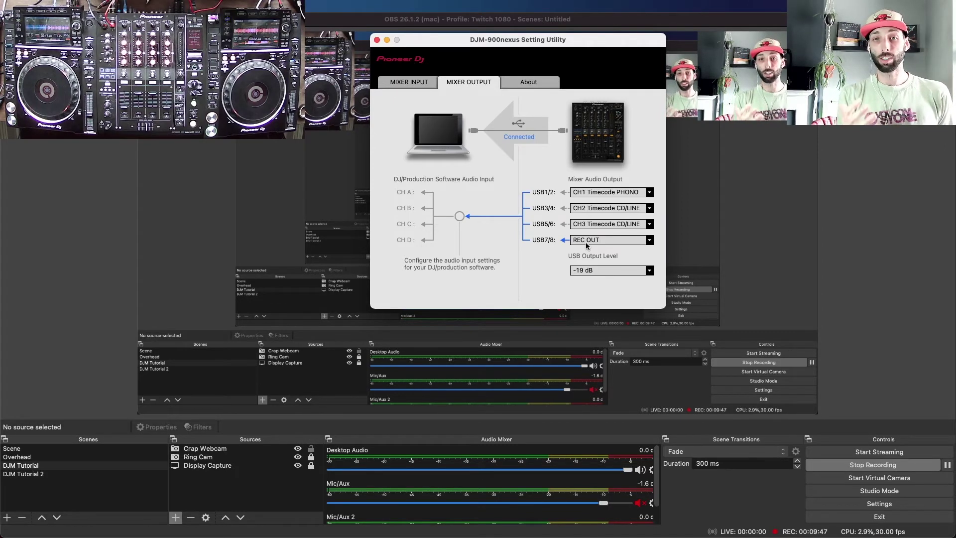
# Step: Set the USB5/6, USB3/4 and USB1/2 mixer audio outputs to REC OUT
pyautogui.click(595, 224)
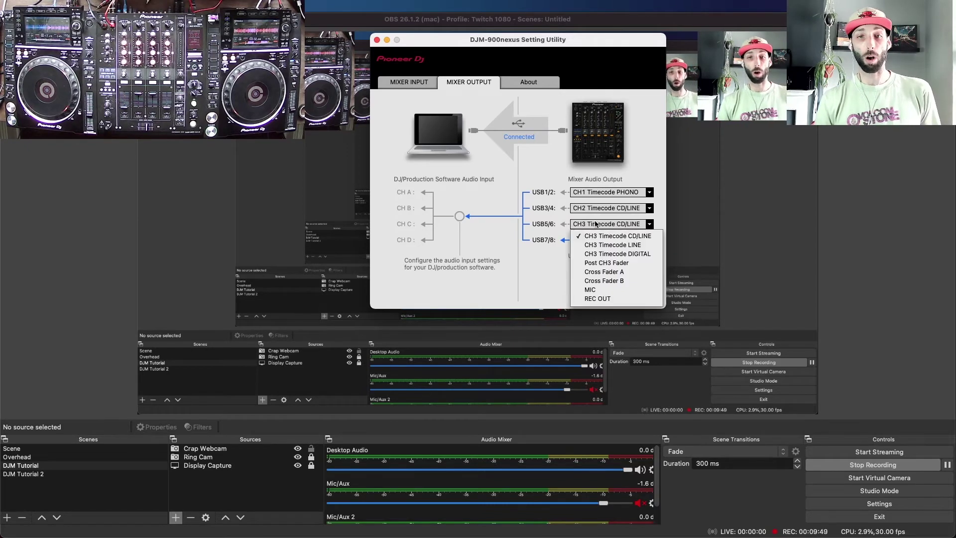
pyautogui.click(602, 298)
pyautogui.click(593, 208)
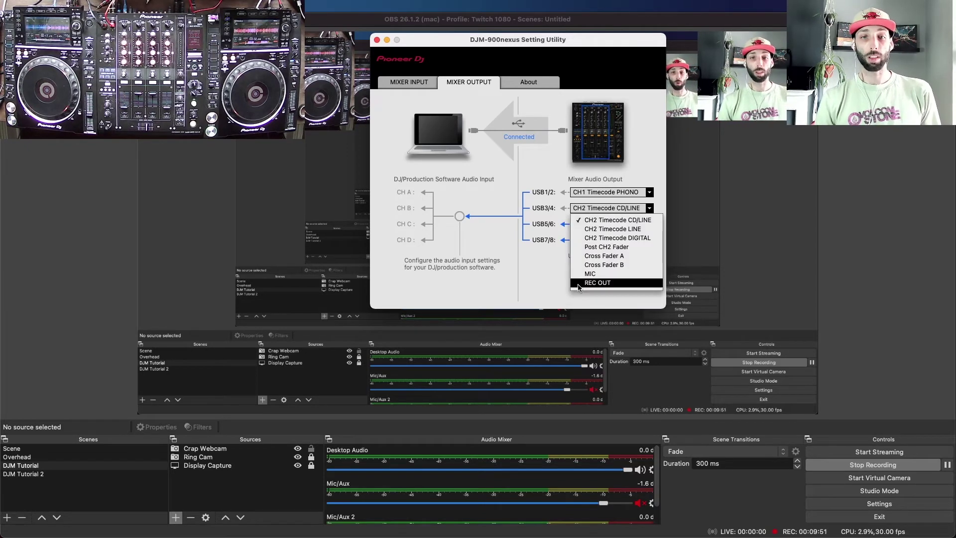
pyautogui.click(578, 281)
pyautogui.click(581, 196)
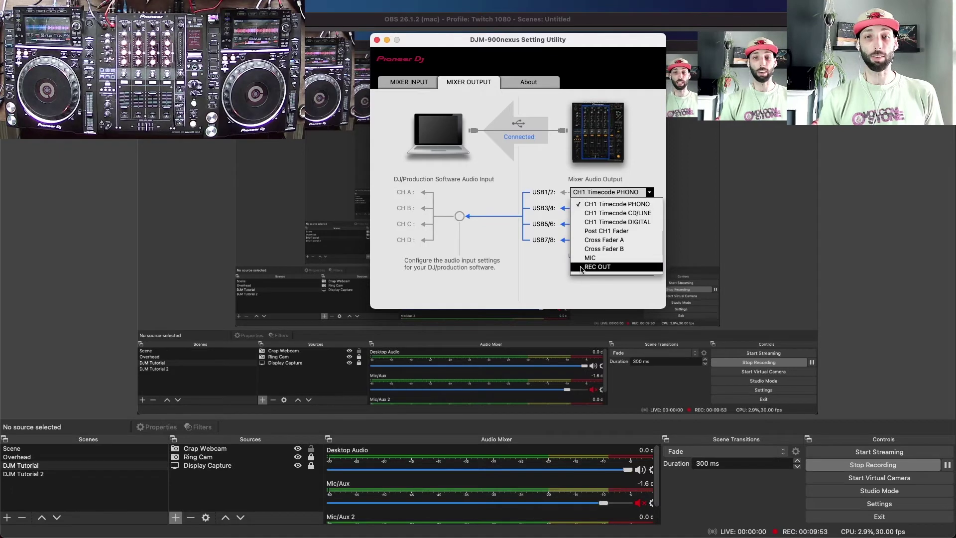
pyautogui.click(595, 269)
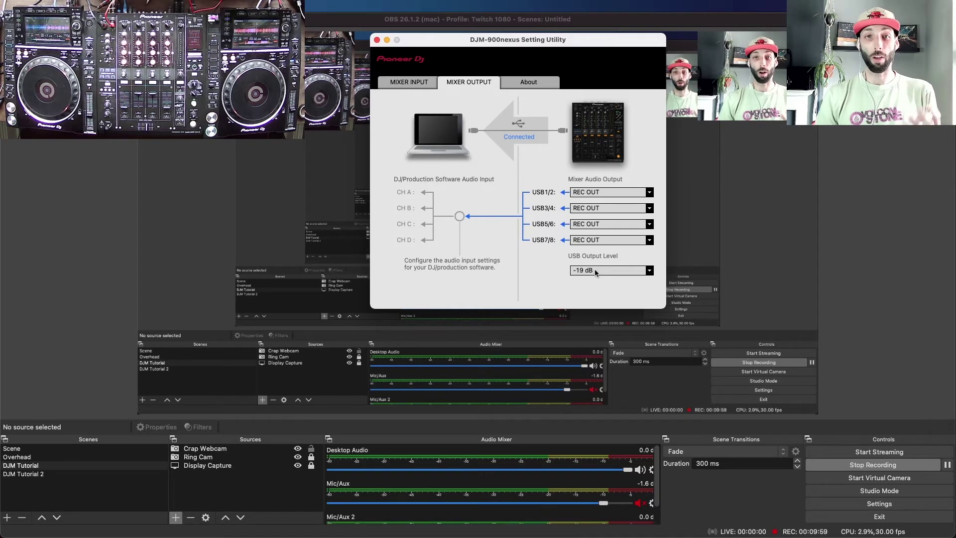
# Step: Switch to Ableton Live and set its audio input device to DJM-900nexus (8 In, 8 Out)
pyautogui.press('super+Tab')
pyautogui.press('super+Tab')
pyautogui.press('super+Tab')
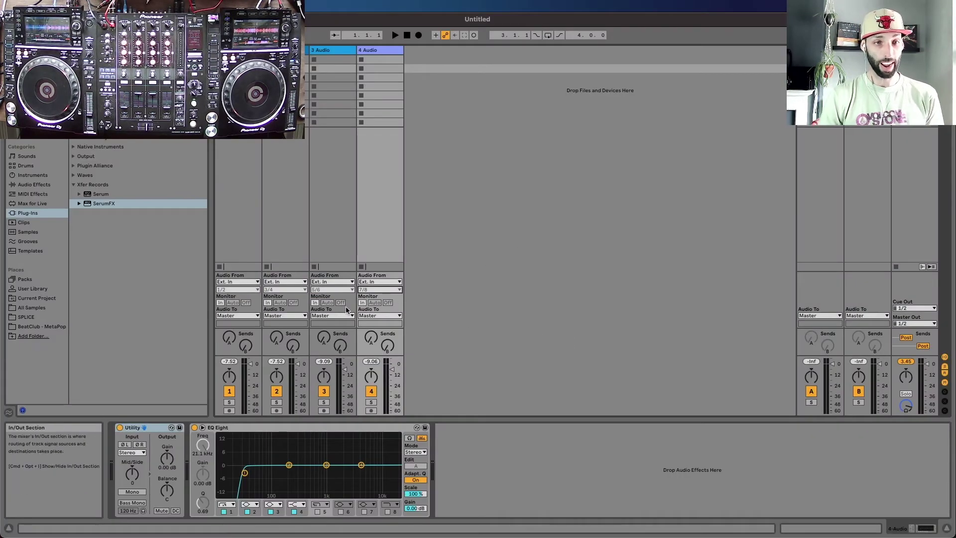
pyautogui.press('super+comma')
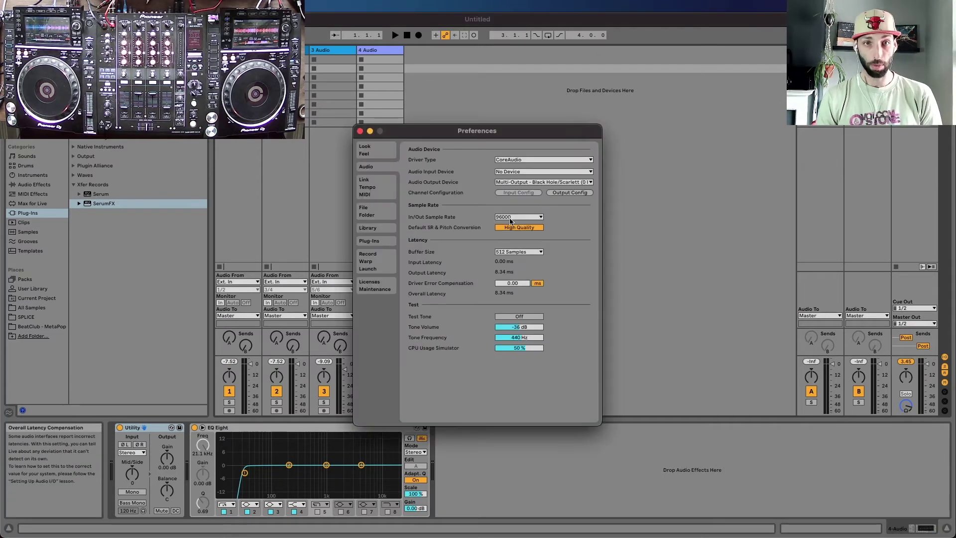
pyautogui.click(542, 172)
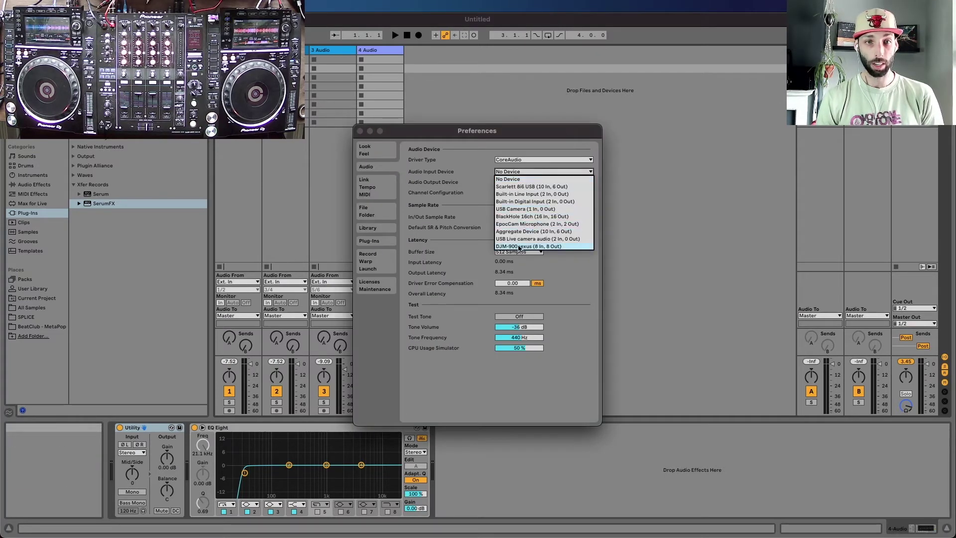
pyautogui.click(517, 245)
# Step: Check and accept the audio input configuration, and close the preferences to view the four tracks' incoming levels
pyautogui.click(517, 194)
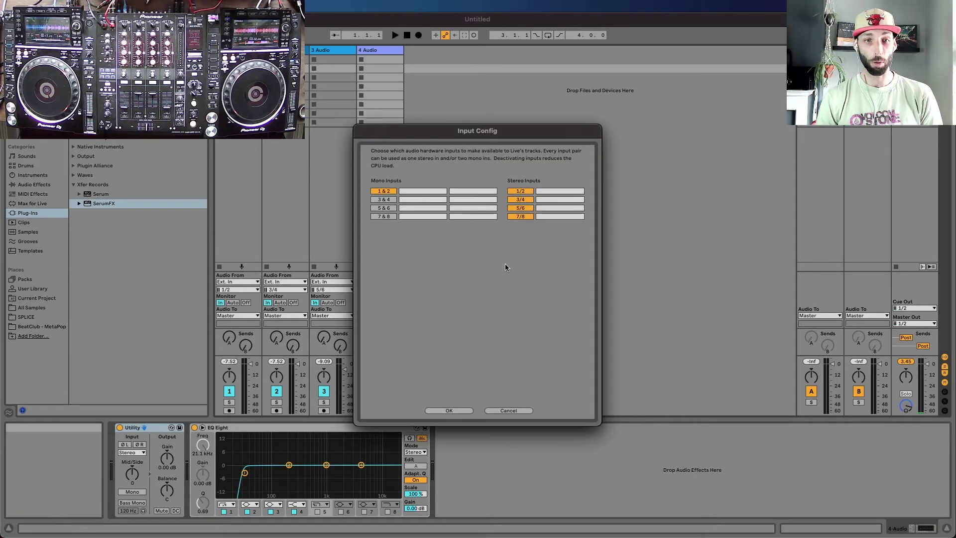
pyautogui.click(450, 411)
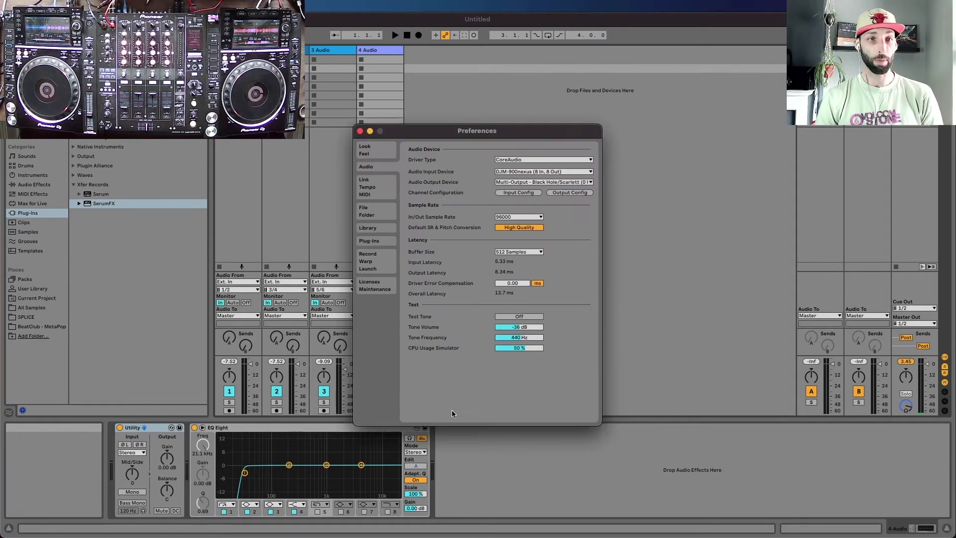
pyautogui.click(359, 131)
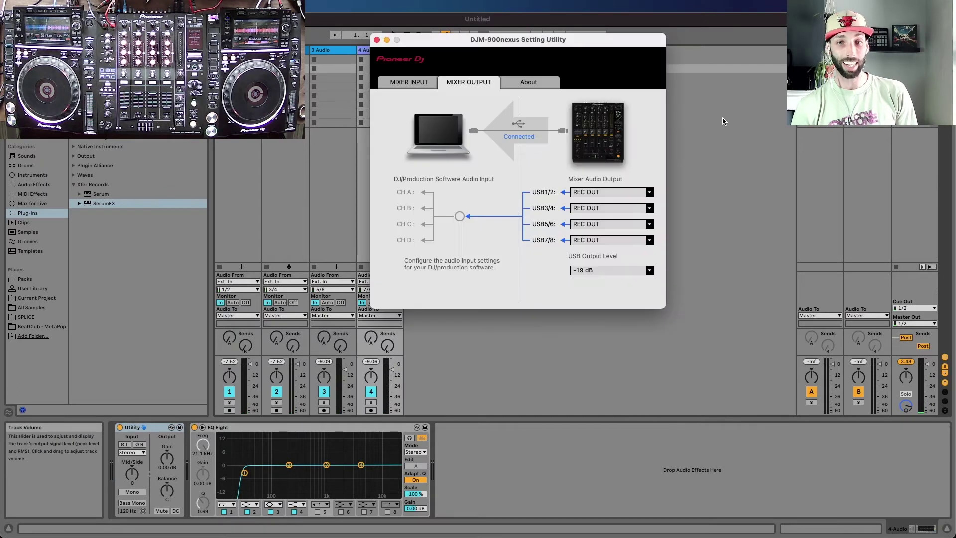
pyautogui.click(612, 141)
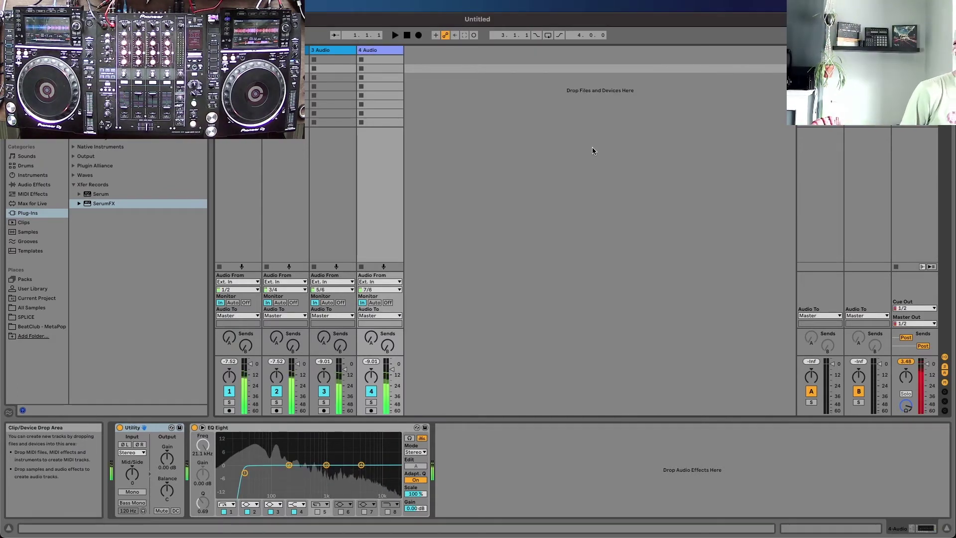
# Step: In the DJM-900nexus Setting Utility, set USB1/2 to CH1 Timecode PHONO, USB3/4 to CH2 Timecode CD/LINE and USB5/6 to CH3 Timecode CD/LINE
pyautogui.press('super+Tab')
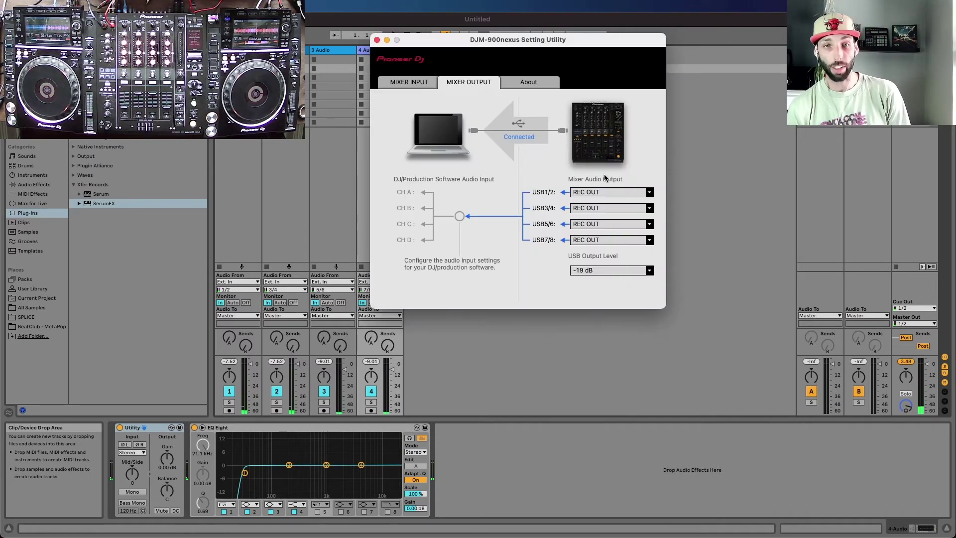
pyautogui.click(599, 193)
pyautogui.click(602, 203)
pyautogui.click(600, 208)
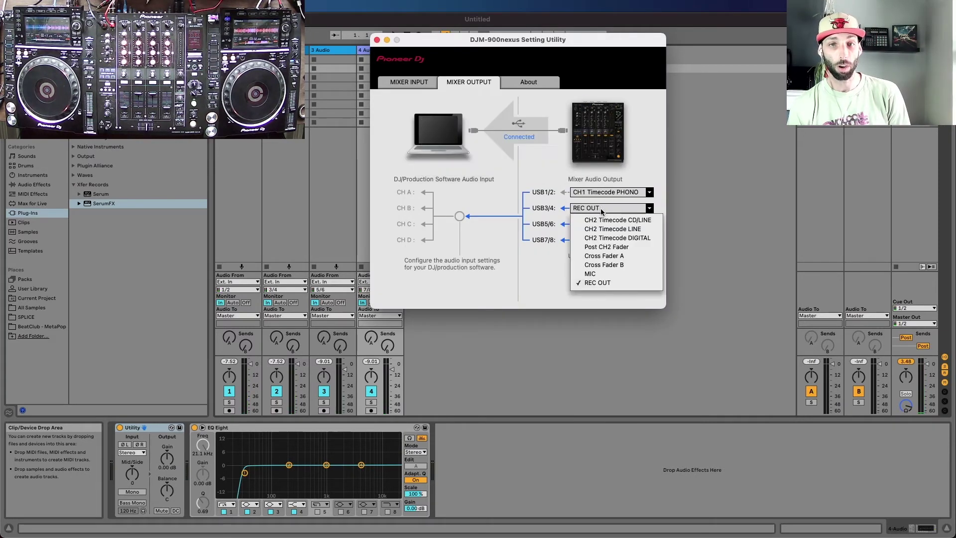
pyautogui.click(601, 220)
pyautogui.click(600, 206)
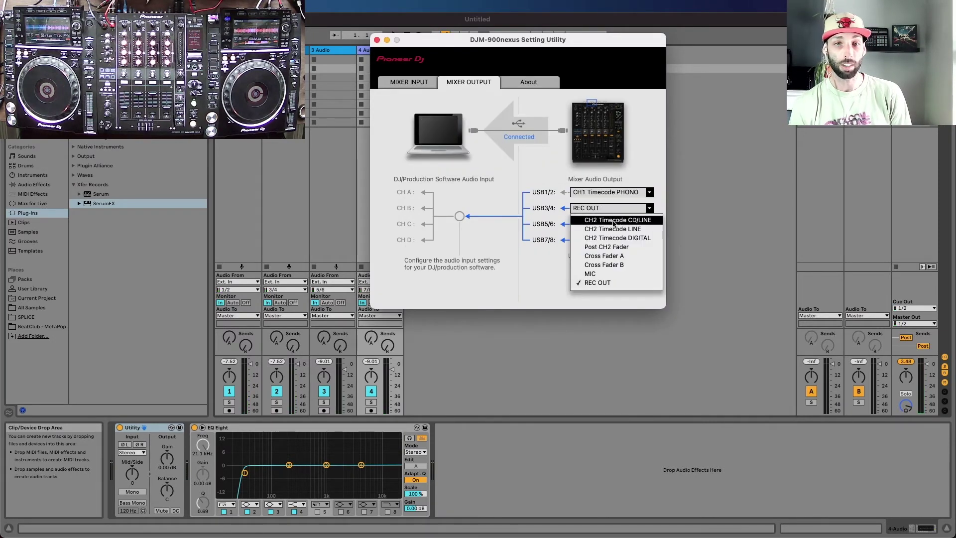
pyautogui.click(616, 218)
pyautogui.click(615, 224)
pyautogui.click(613, 232)
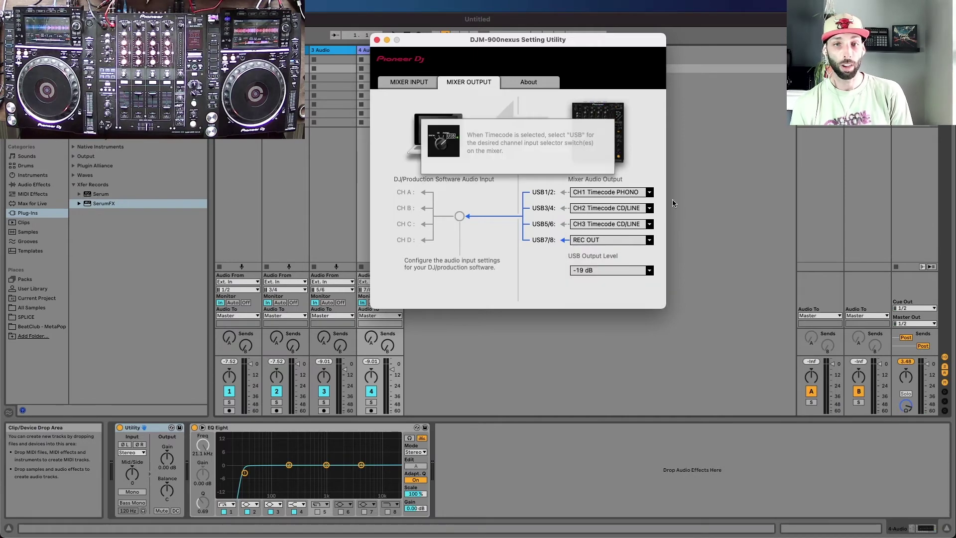
# Step: Switch to OBS and add a new Audio Input Capture source named DJM 900 NXS to the DJM Tutorial scene
pyautogui.press('super+Tab')
pyautogui.press('super+Tab')
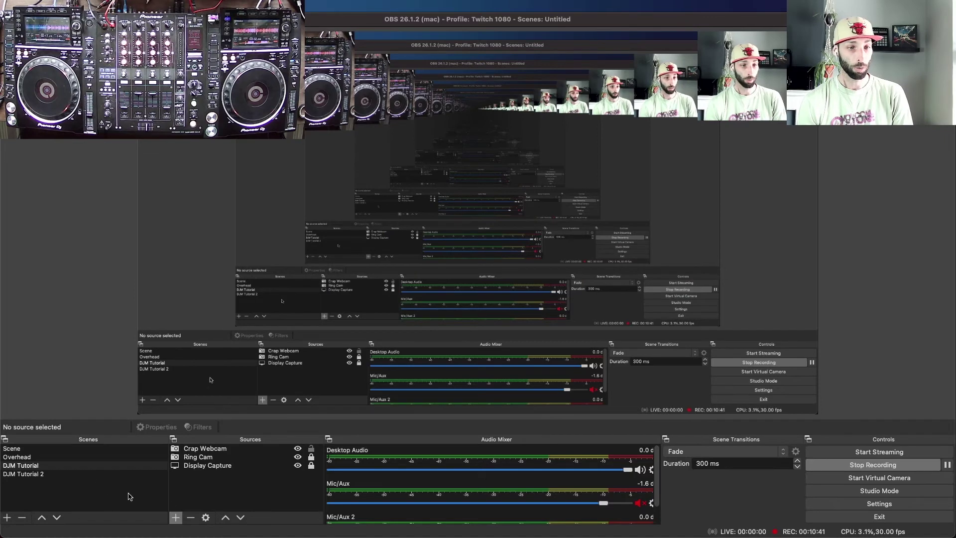
pyautogui.click(176, 517)
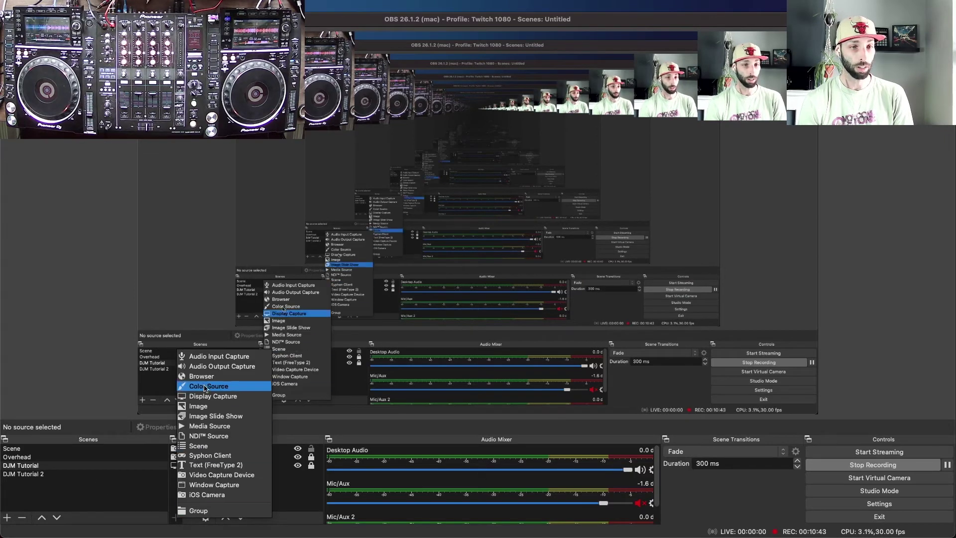
pyautogui.click(217, 356)
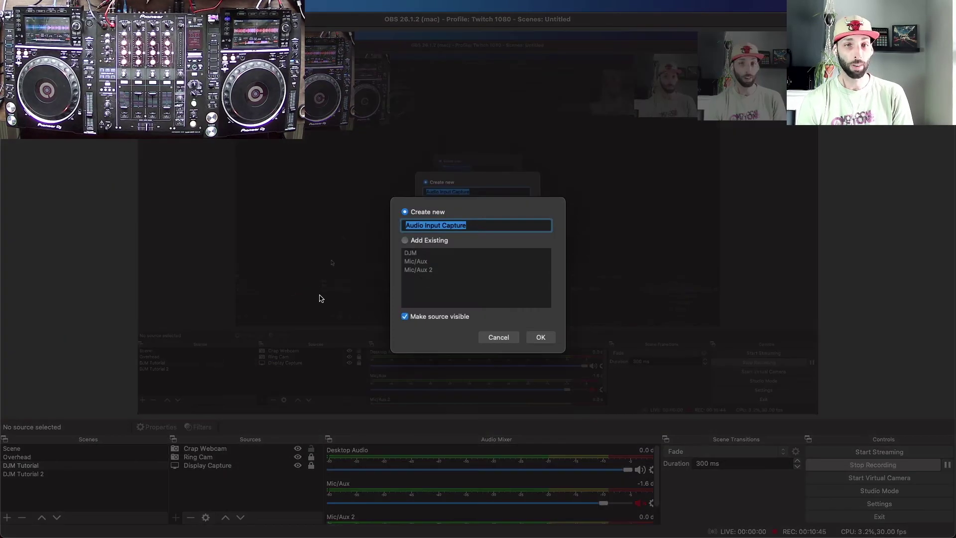
pyautogui.write('DJM 900')
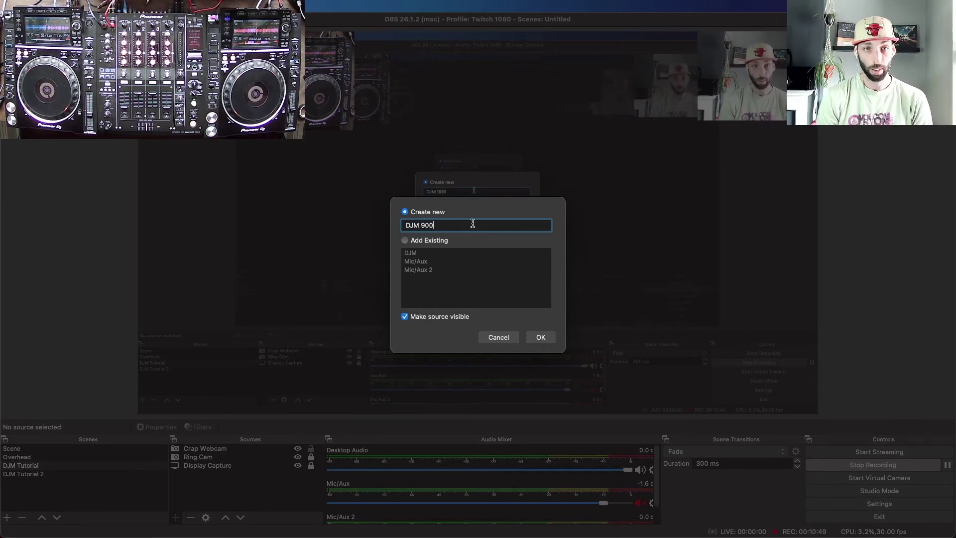
pyautogui.write(' NXS')
pyautogui.press('Return')
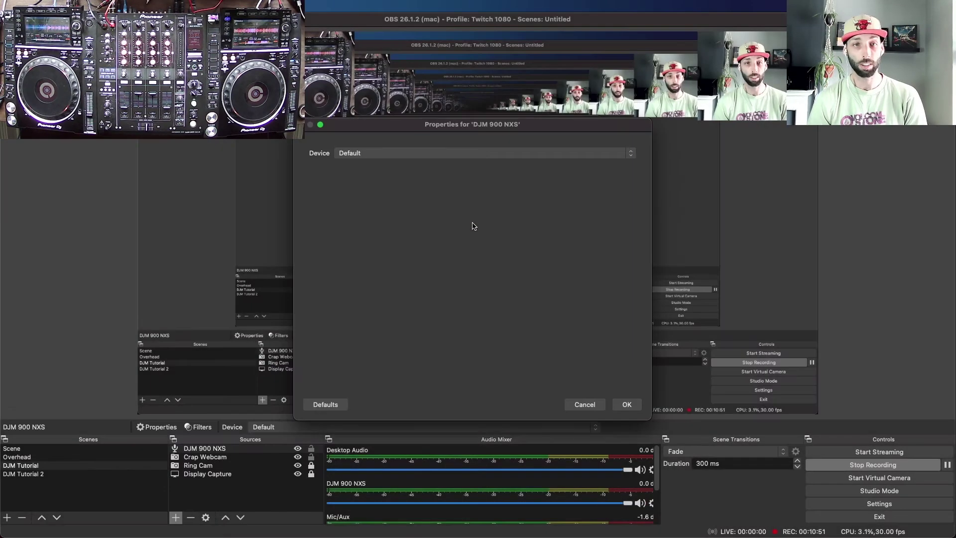
# Step: Assign the DJM-900nexus device to the new audio source, confirm its properties, and select it among the scene's sources
pyautogui.click(447, 154)
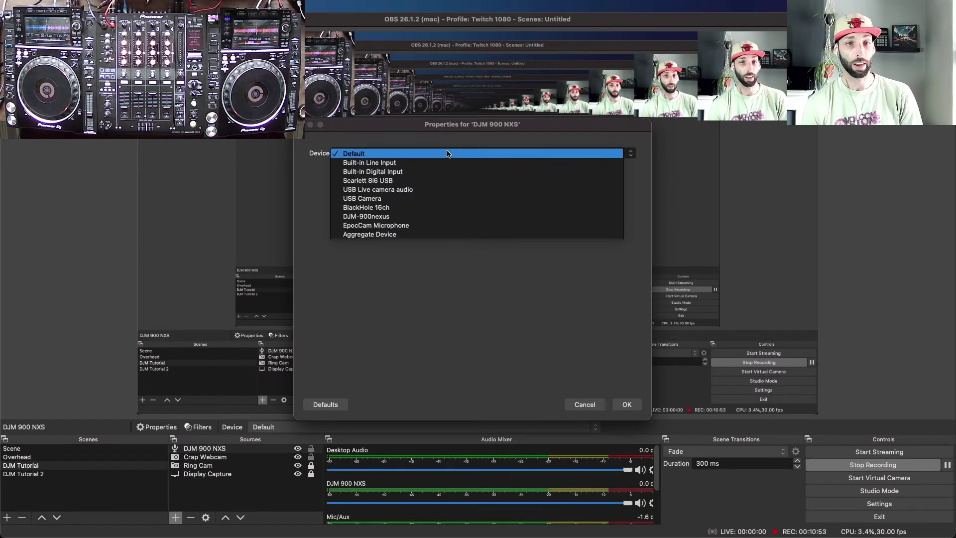
pyautogui.click(379, 218)
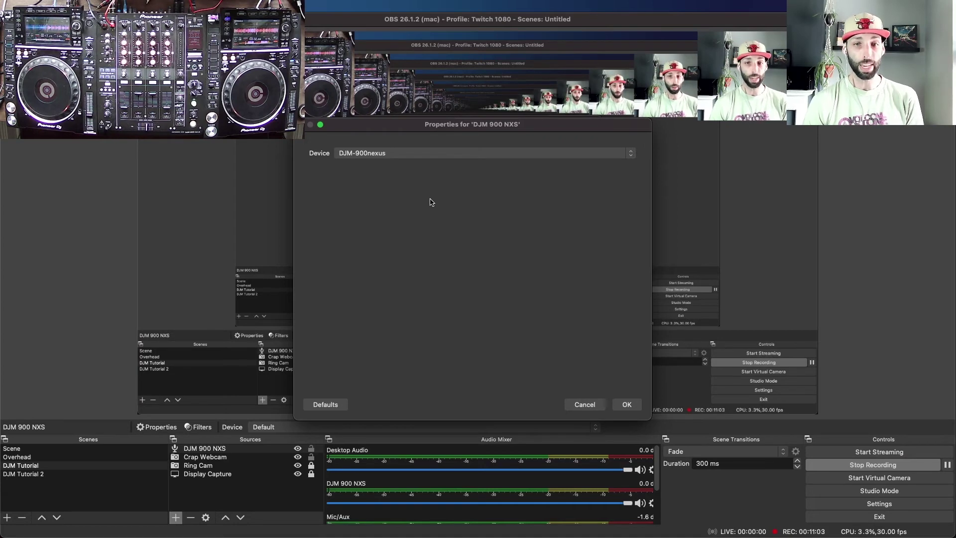
pyautogui.click(626, 405)
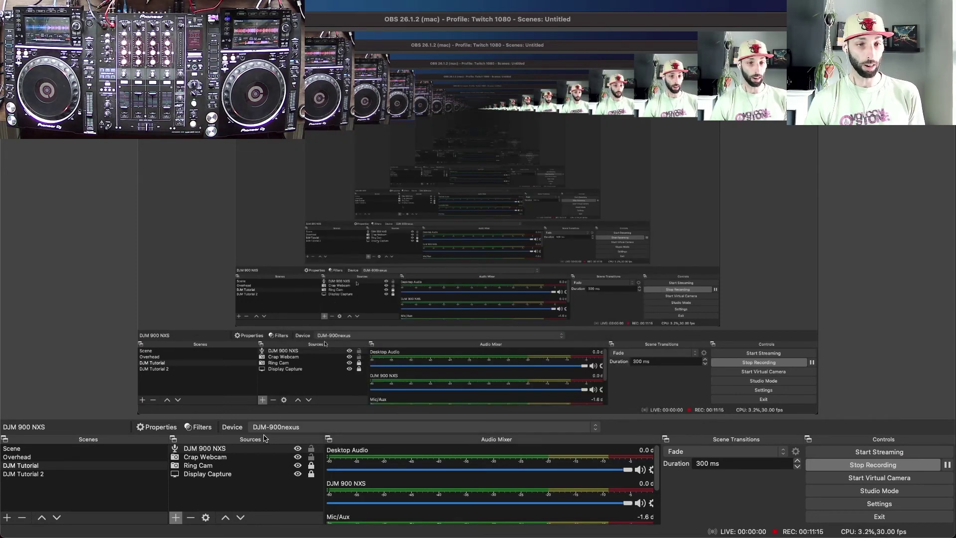
pyautogui.click(244, 448)
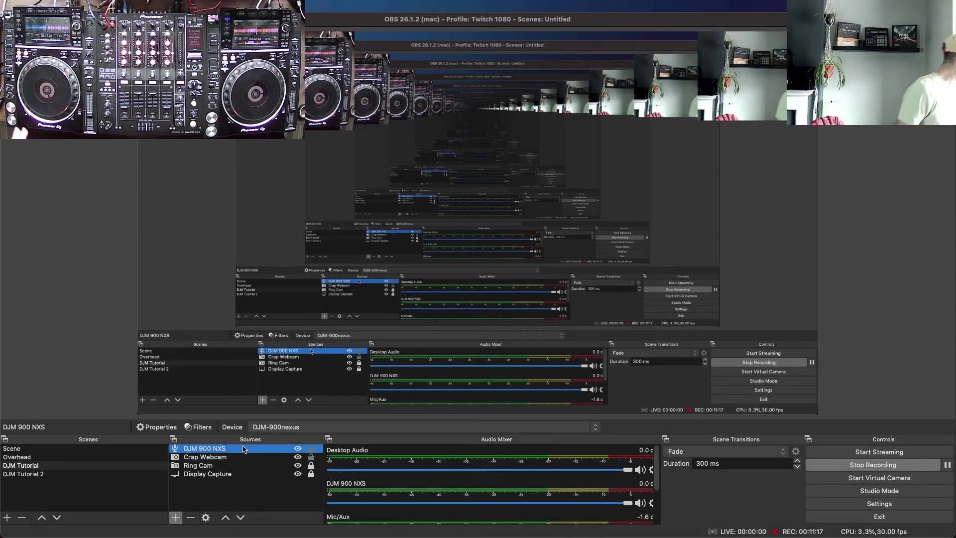